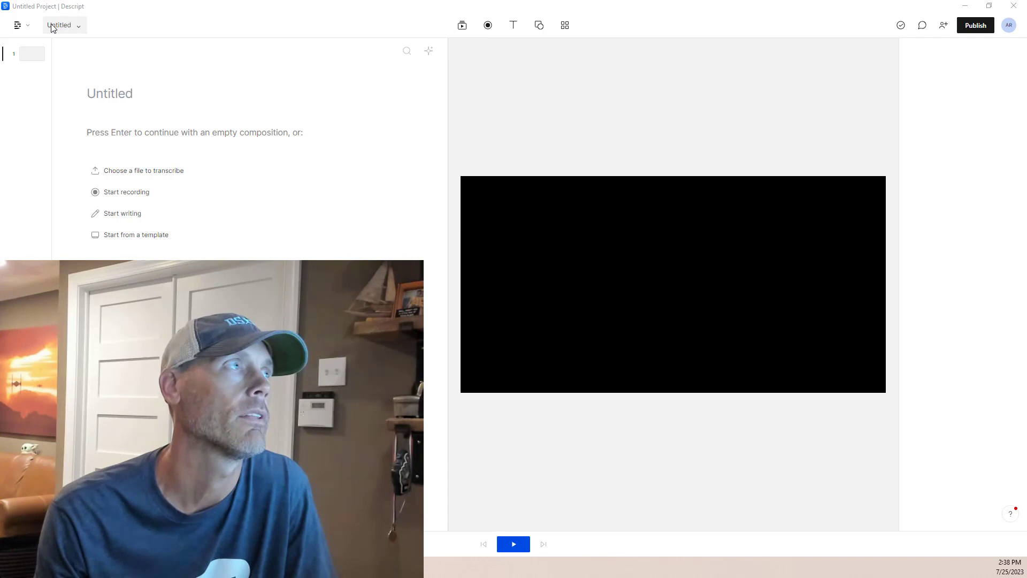
# Browse the stock Videos, GIFs and Audio collections, ending on the Images collection.
pyautogui.click(462, 26)
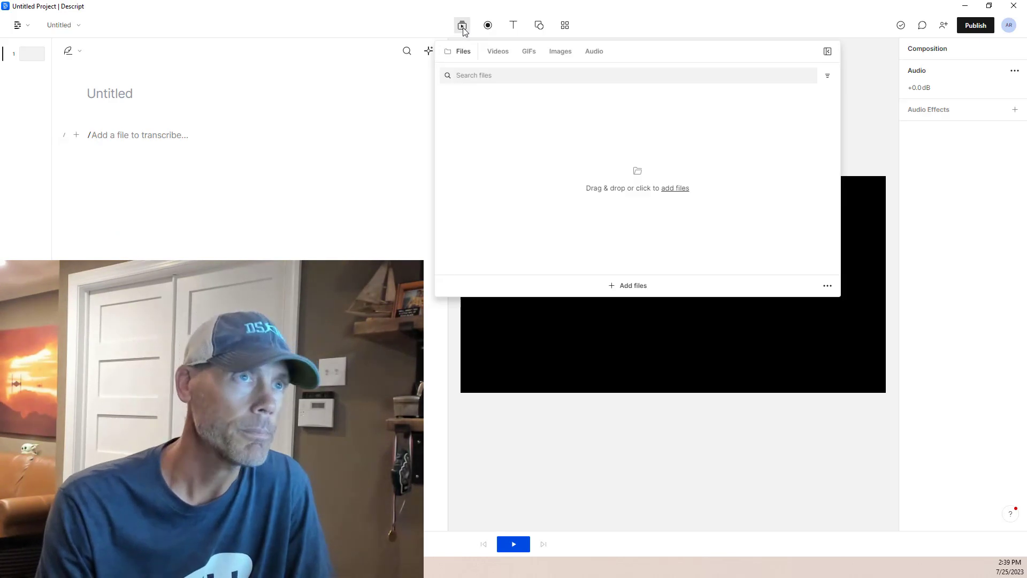
pyautogui.click(508, 58)
pyautogui.click(529, 52)
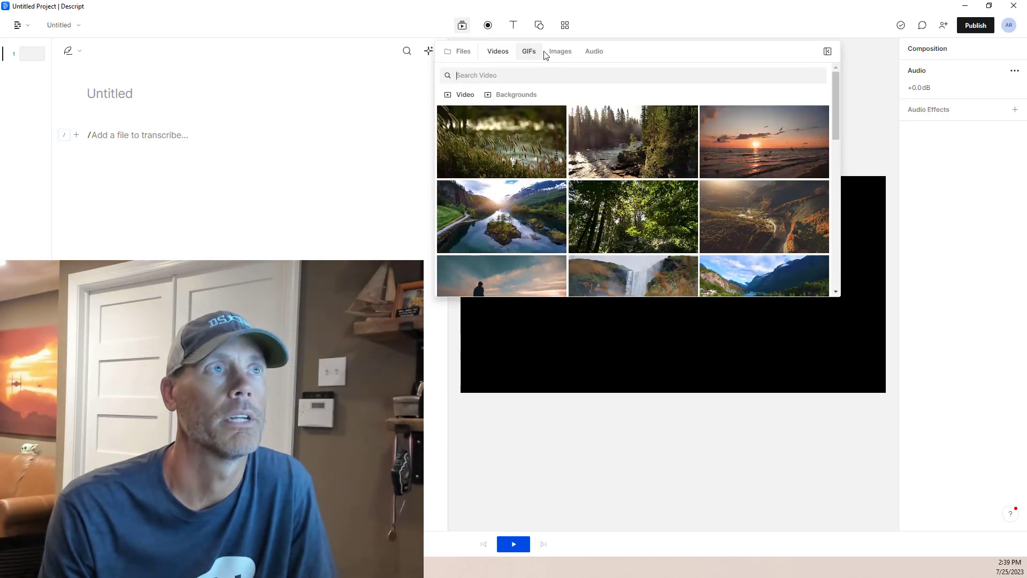
pyautogui.click(566, 55)
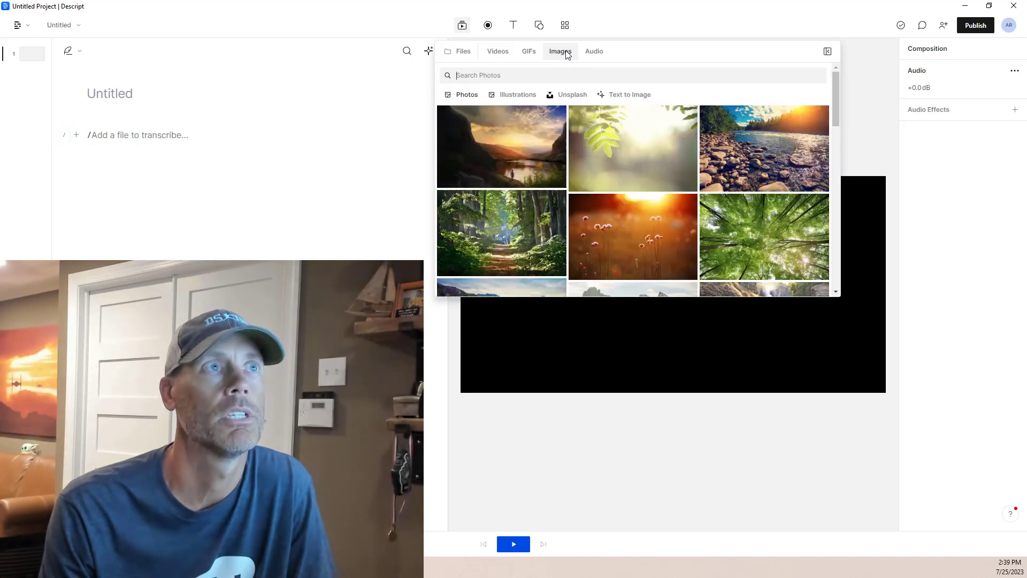
pyautogui.click(595, 53)
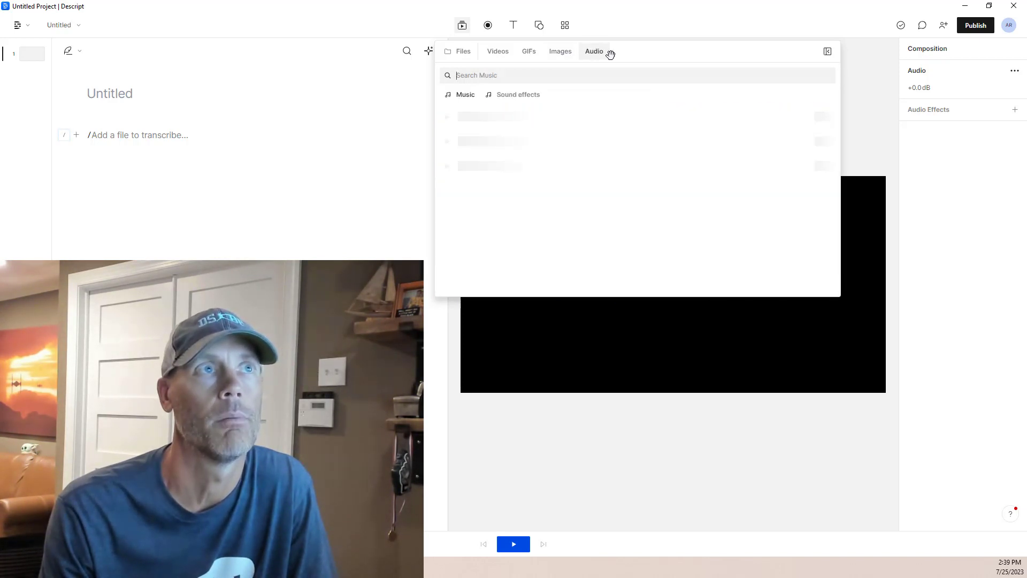
pyautogui.click(562, 52)
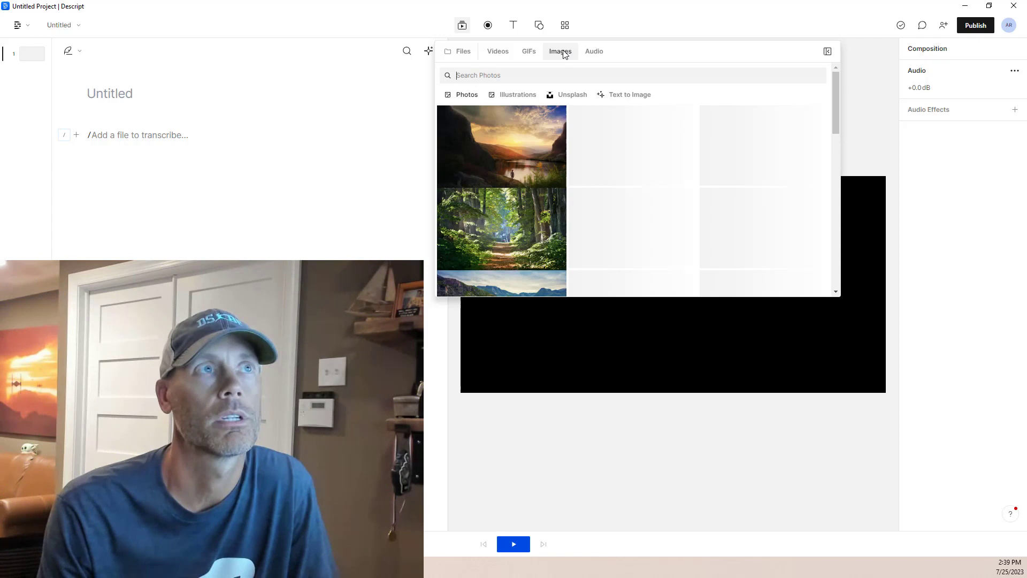
pyautogui.click(526, 52)
pyautogui.click(500, 52)
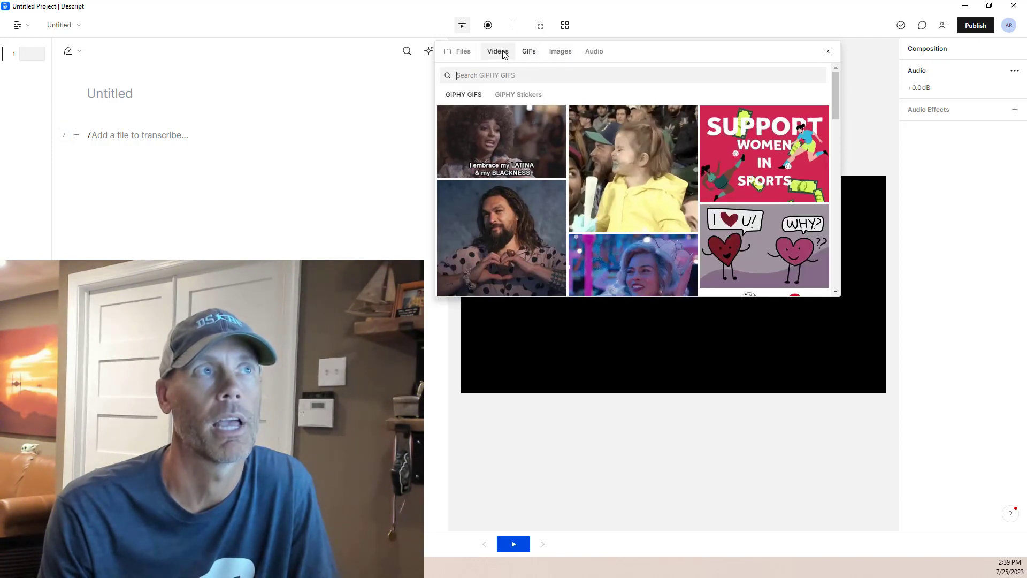
pyautogui.click(559, 51)
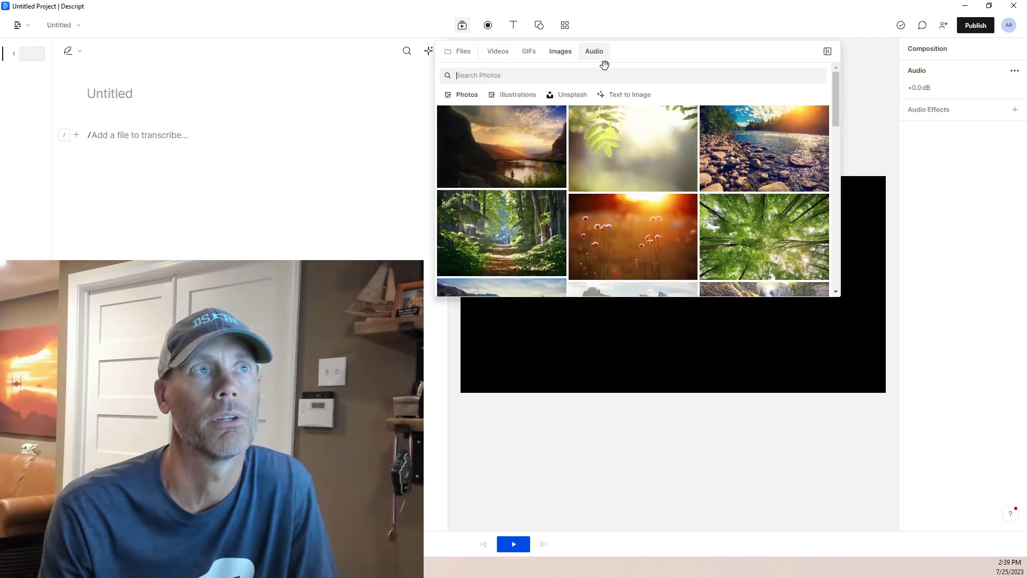
# Submit a Text to Image prompt 'softball player sliding into base'.
pyautogui.click(624, 100)
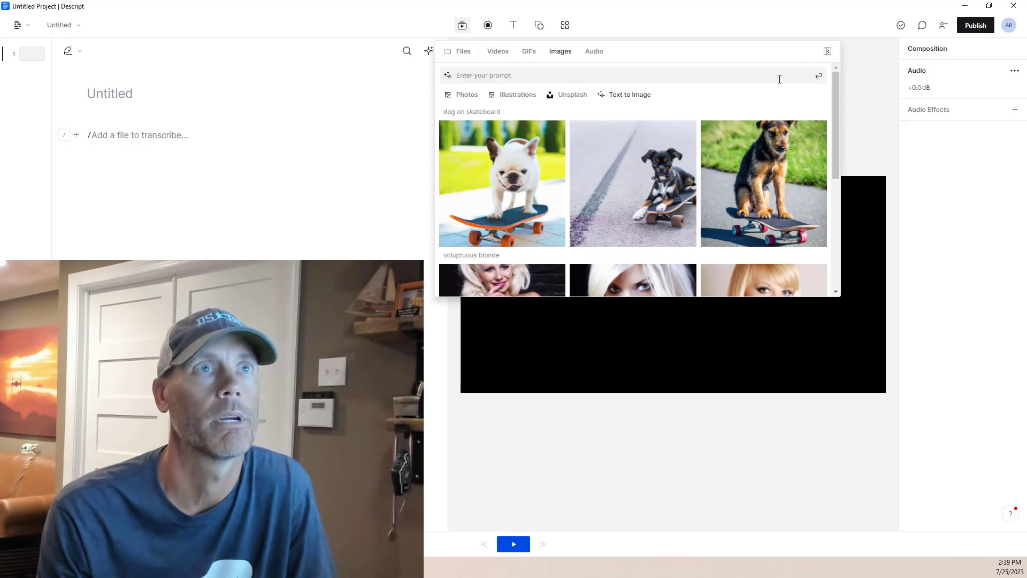
pyautogui.click(569, 78)
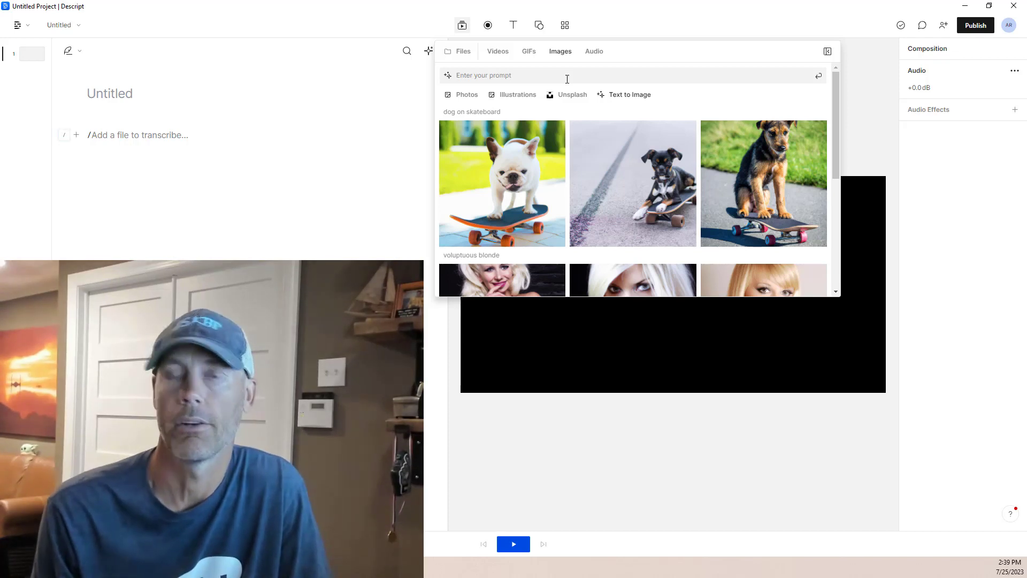
pyautogui.write('softball')
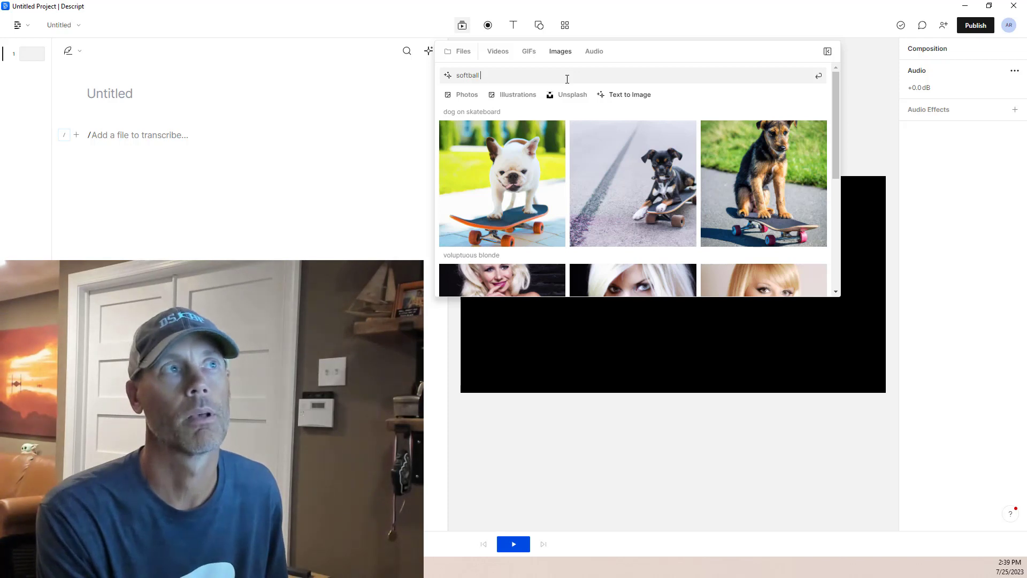
pyautogui.write('player')
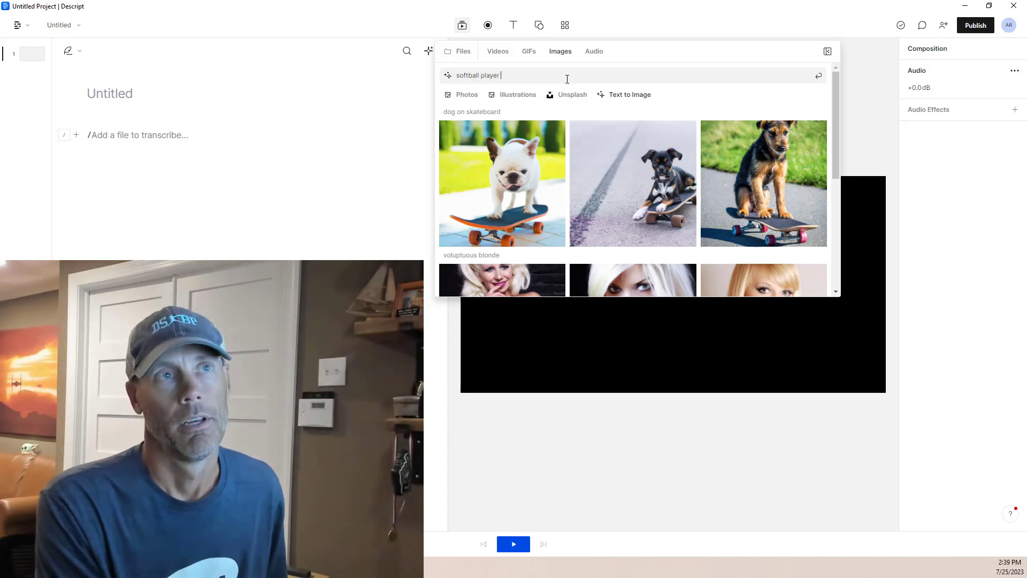
pyautogui.write(' sliding into')
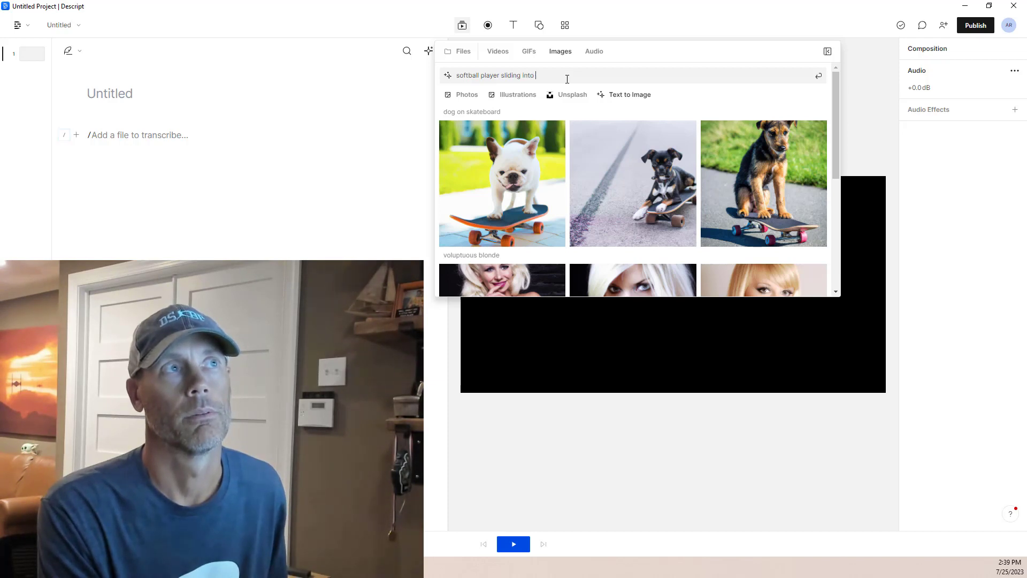
pyautogui.write('ase')
pyautogui.press('Return')
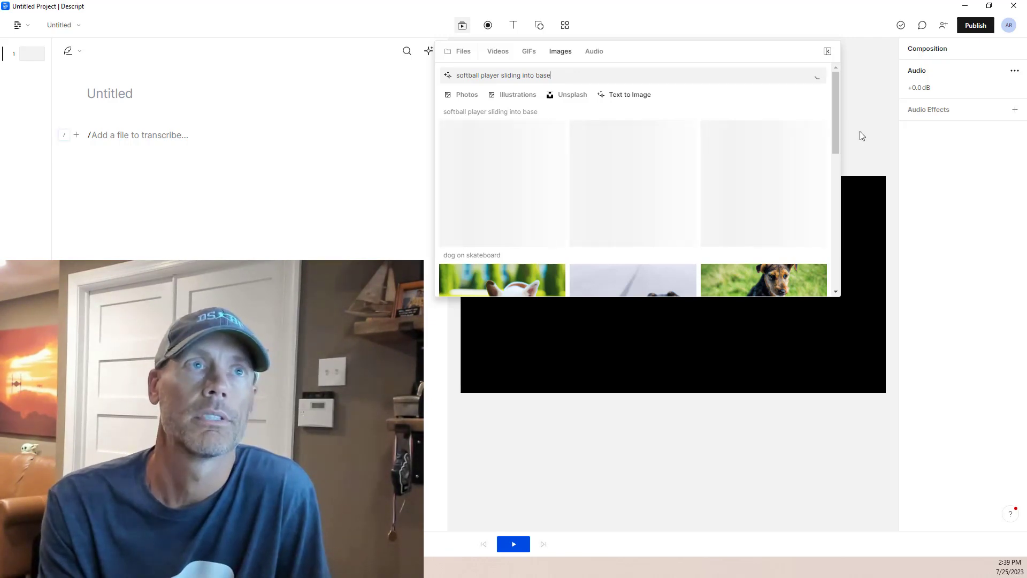
# Scroll through the Text to Image history and back up to the three softball sliding results.
pyautogui.moveTo(837, 121); pyautogui.dragTo(821, 289)
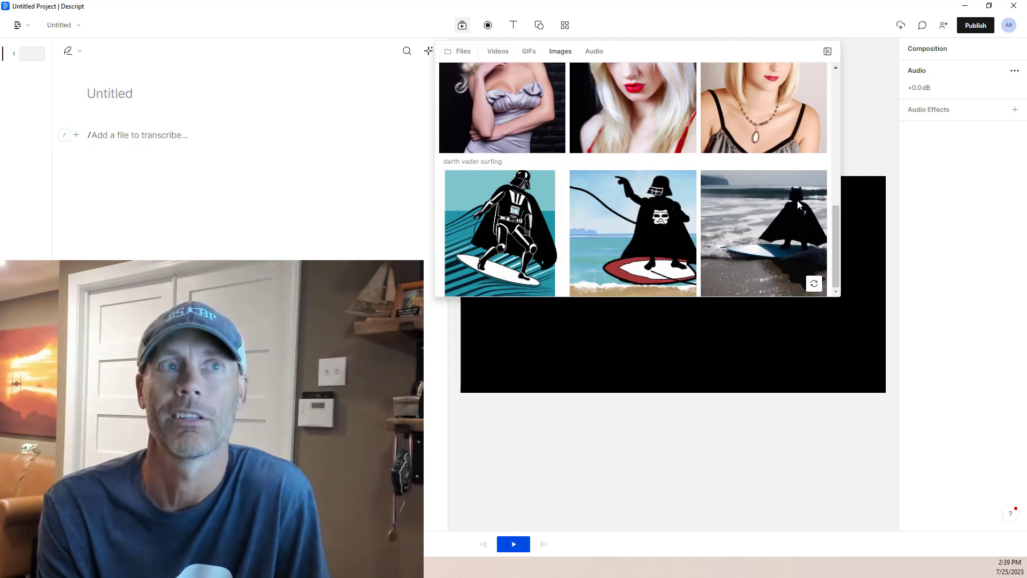
pyautogui.moveTo(833, 227); pyautogui.dragTo(836, 200)
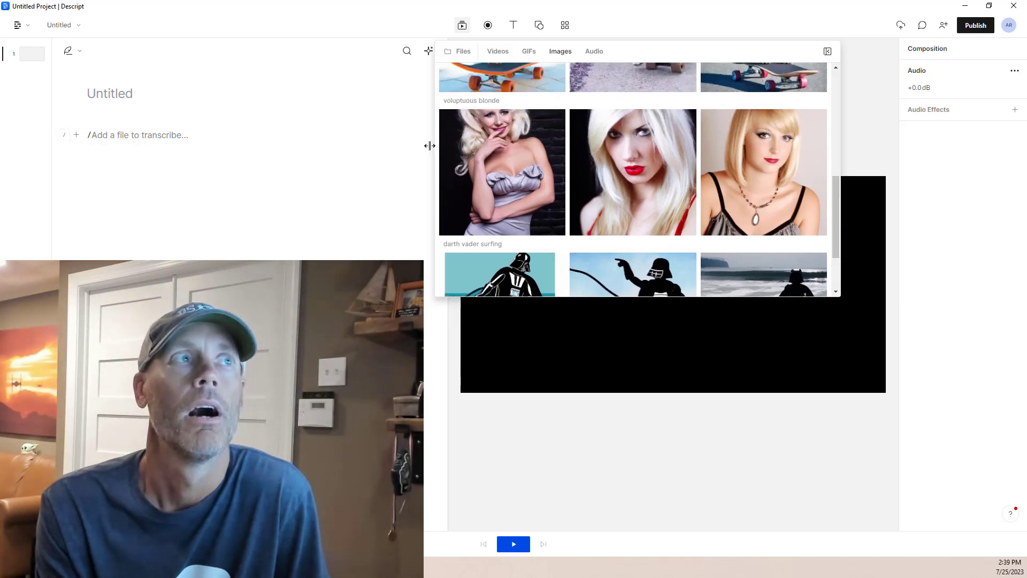
pyautogui.moveTo(502, 172)
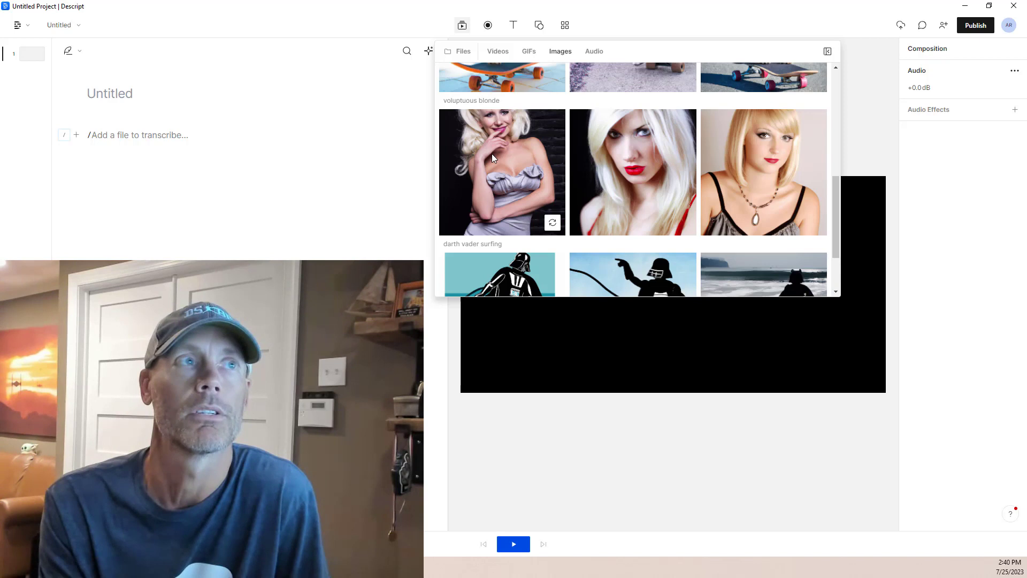
pyautogui.moveTo(838, 214); pyautogui.dragTo(840, 156)
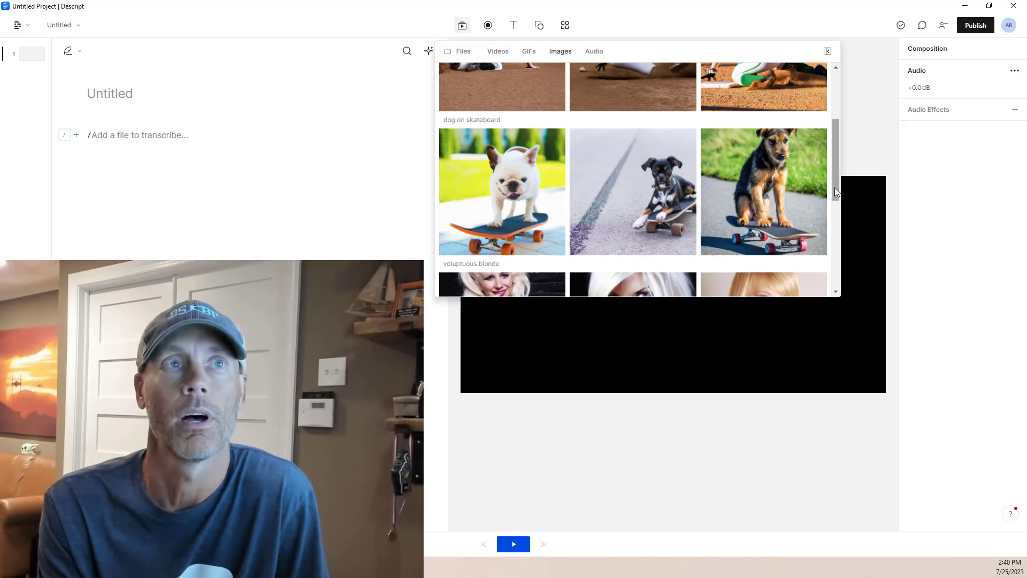
pyautogui.moveTo(836, 191); pyautogui.dragTo(841, 126)
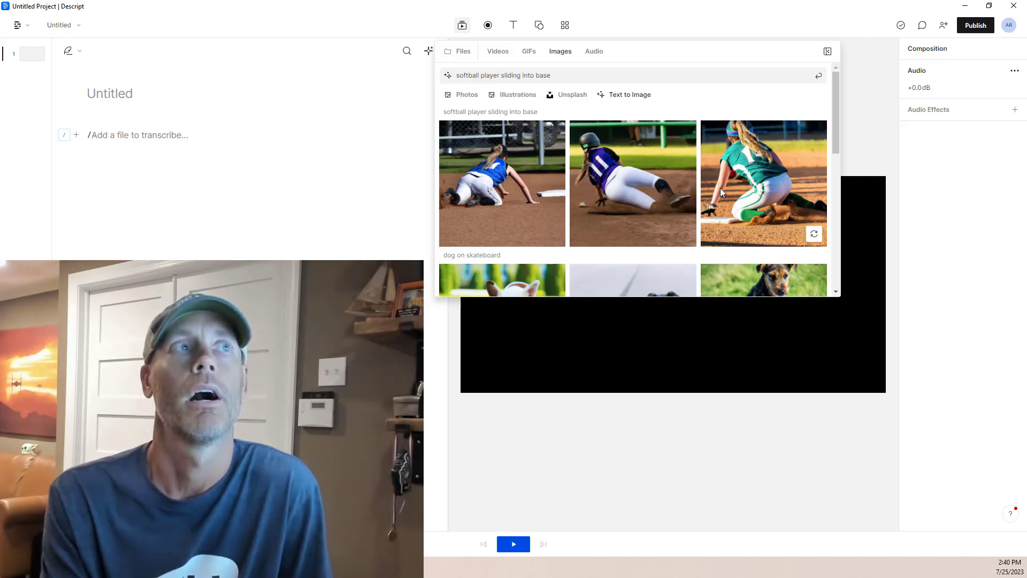
pyautogui.moveTo(551, 74); pyautogui.dragTo(455, 75)
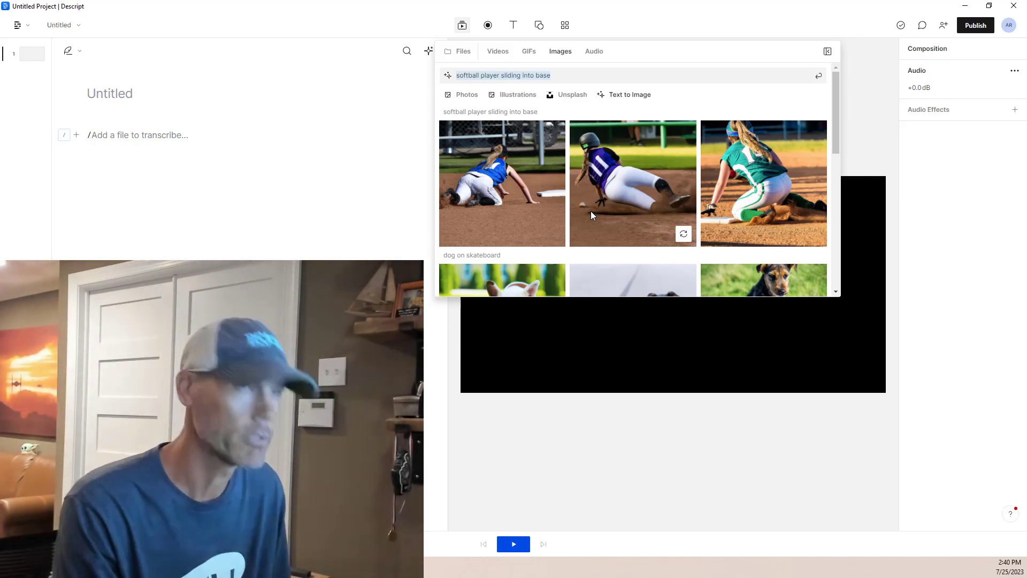
# Submit the prompt 'stockbroker on the phone' and scroll down to the softball results.
pyautogui.write('stockbr')
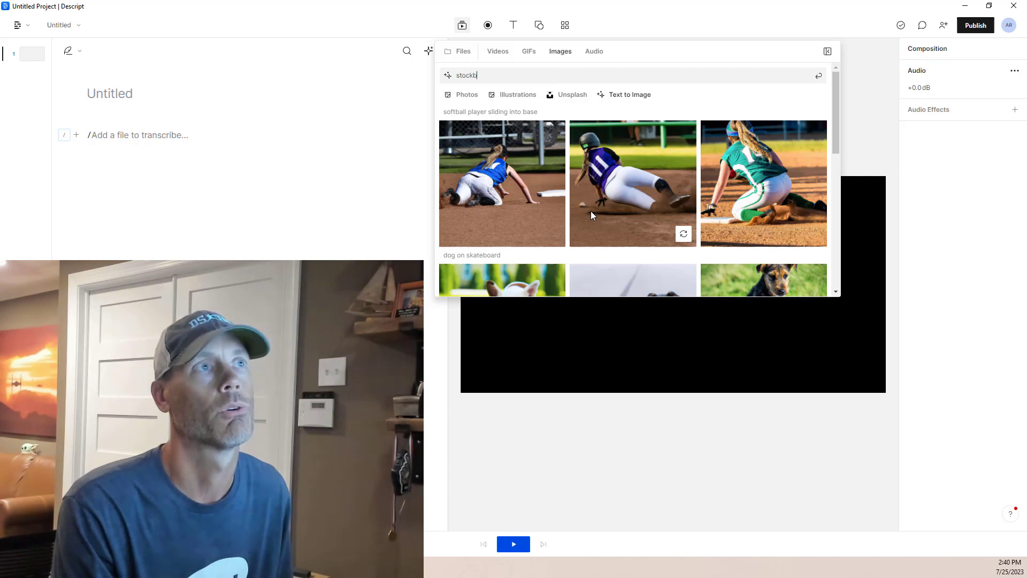
pyautogui.write('oker on the phone')
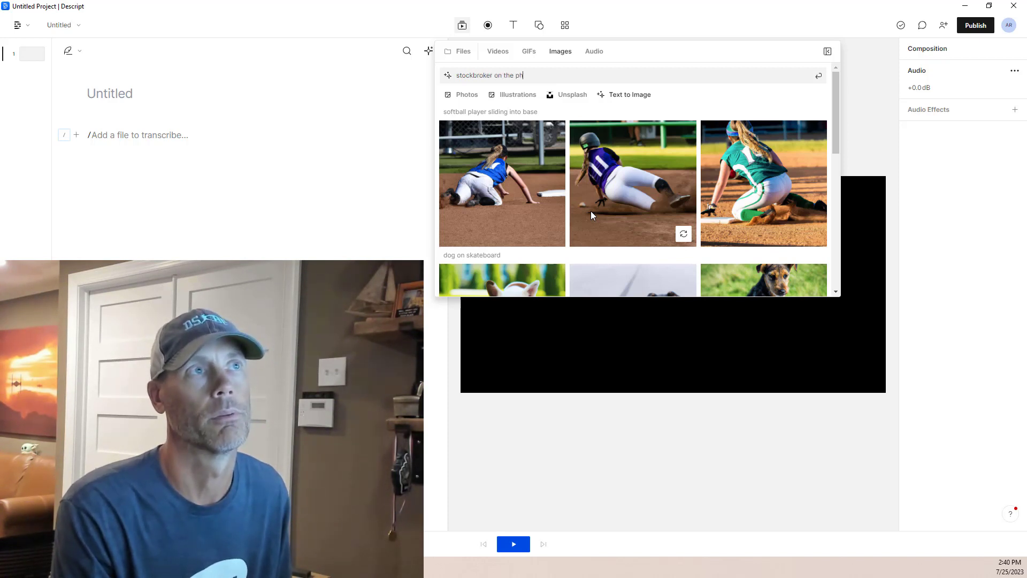
pyautogui.press('Return')
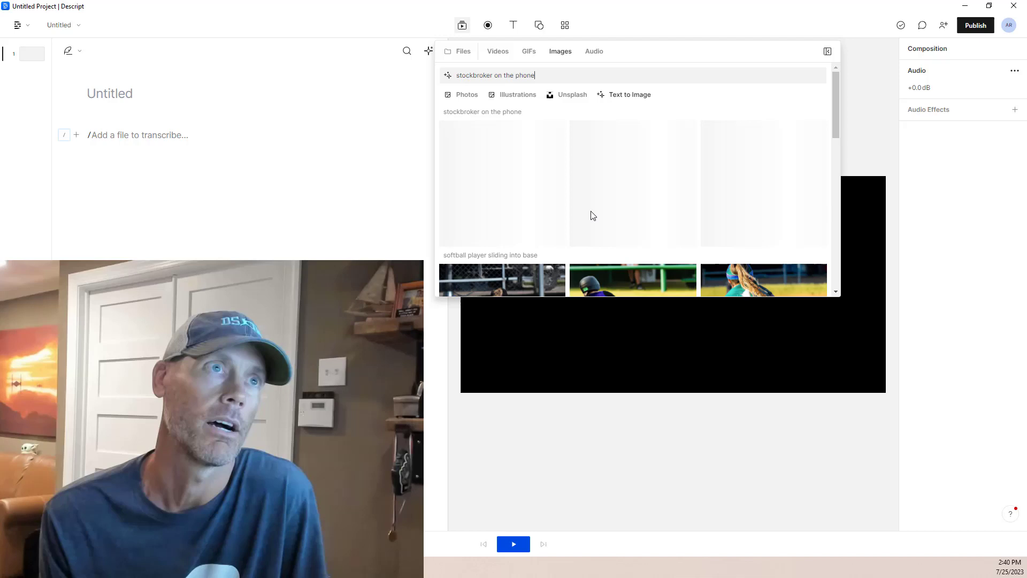
pyautogui.scroll(-2, 599, 219)
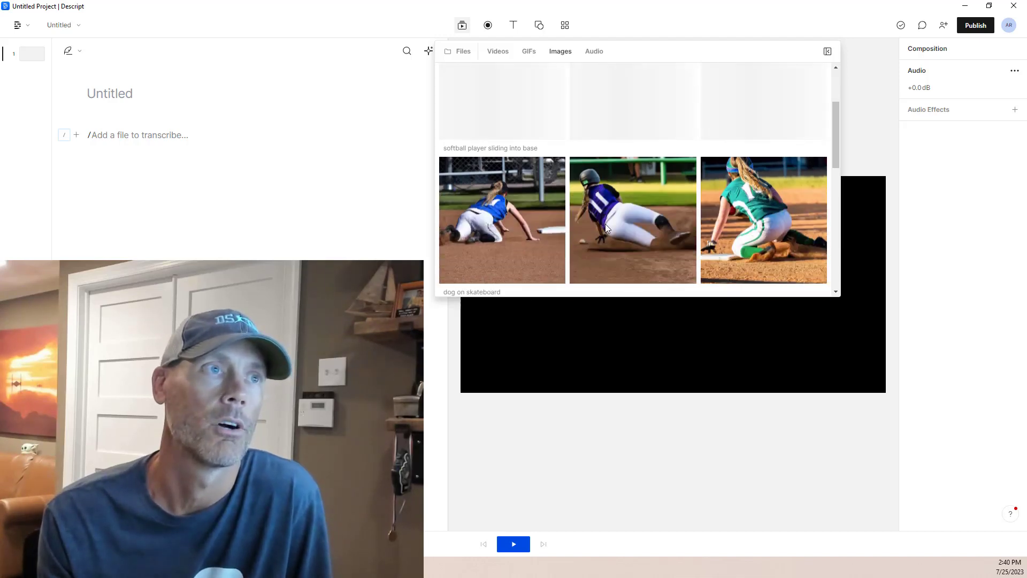
# Insert the purple-jersey softball sliding picture, keeping the aspect ratio, and reopen the media library.
pyautogui.click(610, 215)
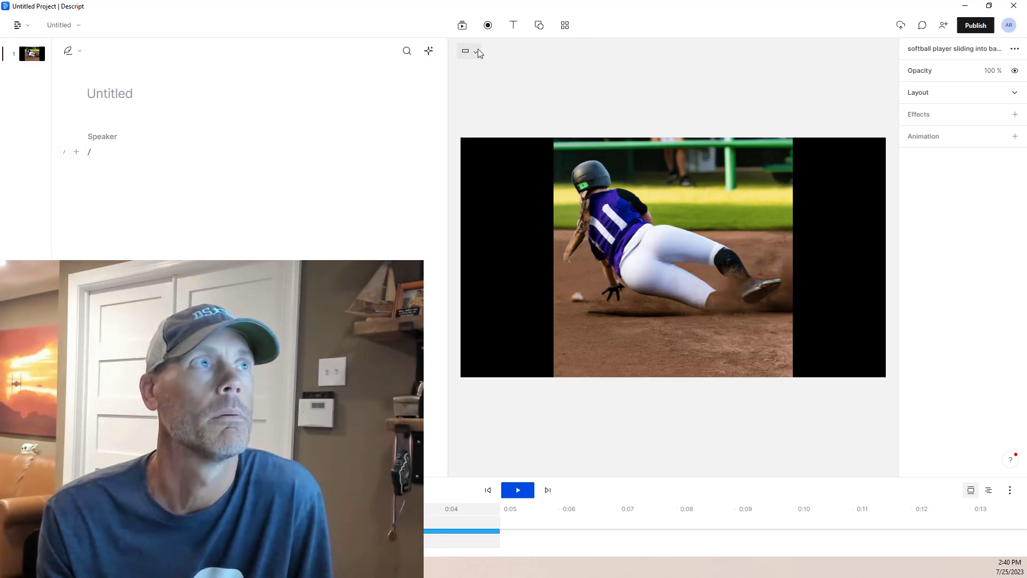
pyautogui.click(477, 51)
pyautogui.click(608, 100)
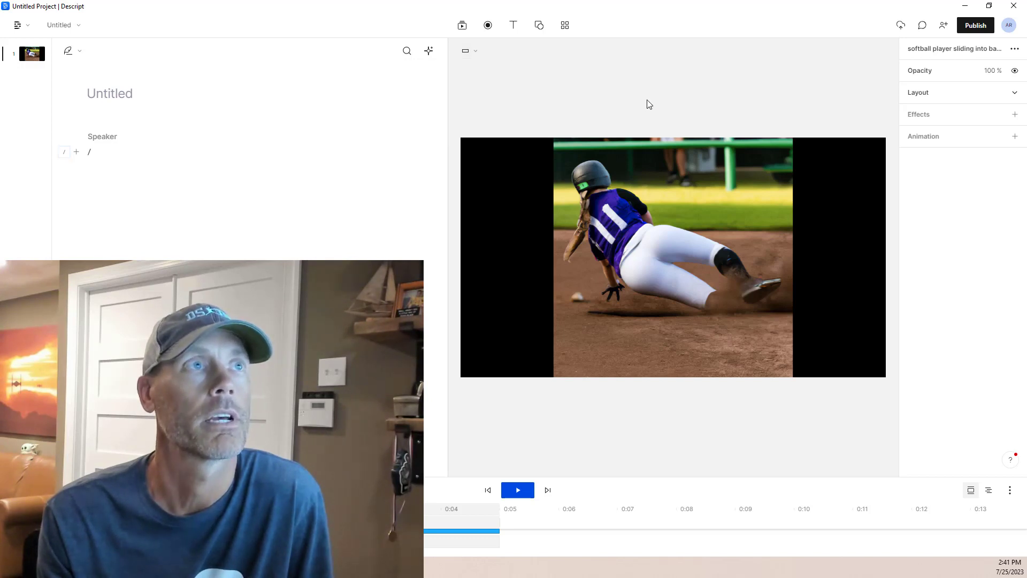
pyautogui.click(463, 25)
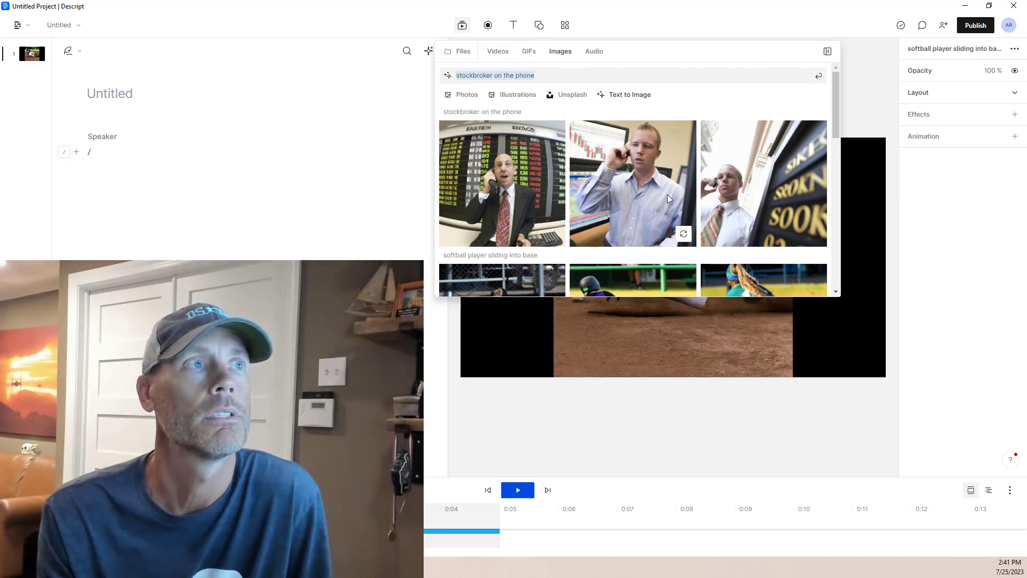
pyautogui.moveTo(763, 184)
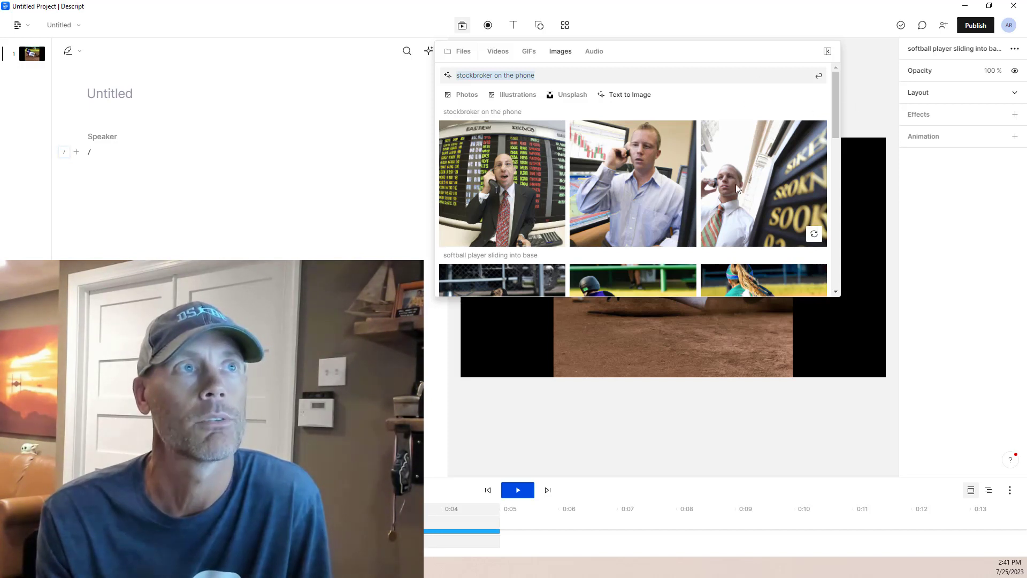
pyautogui.scroll(-2, 663, 178)
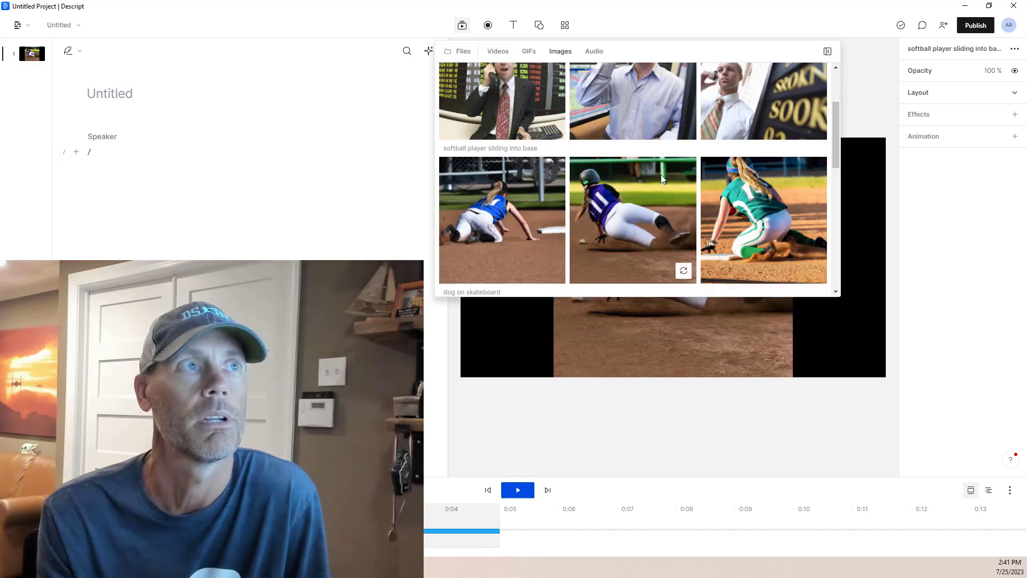
pyautogui.scroll(2, 662, 177)
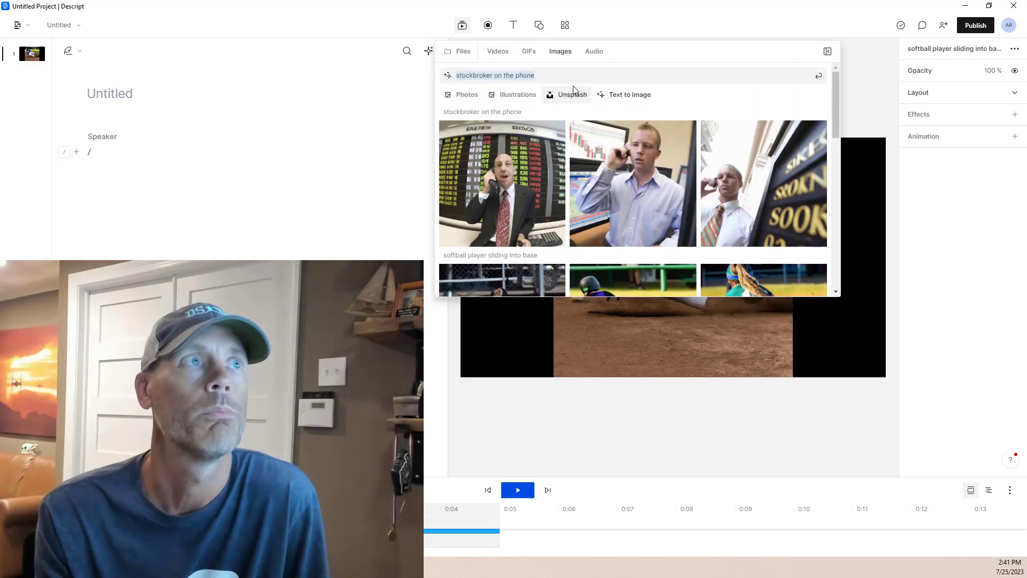
pyautogui.click(560, 51)
pyautogui.write('stock')
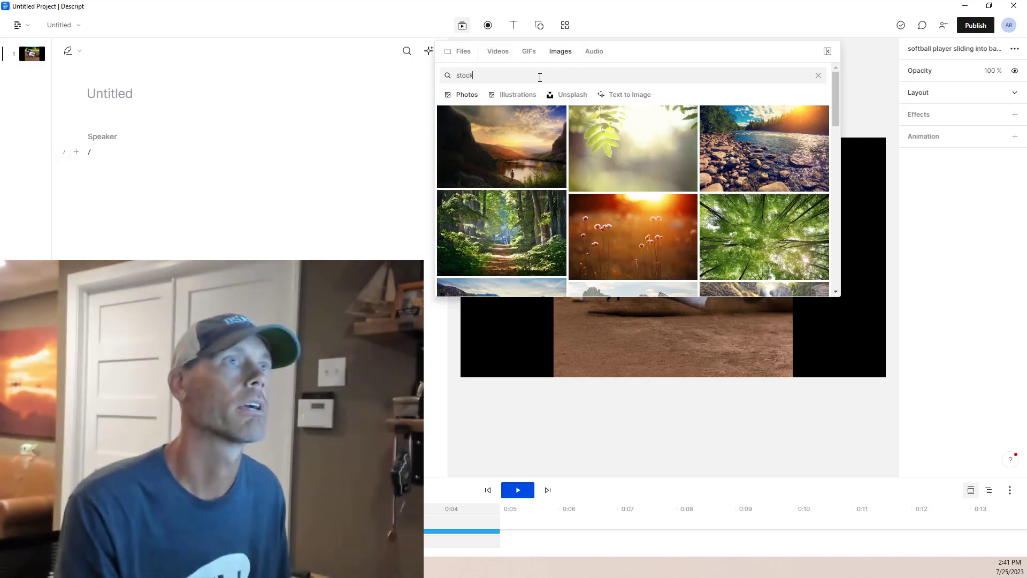
pyautogui.write('broker on ')
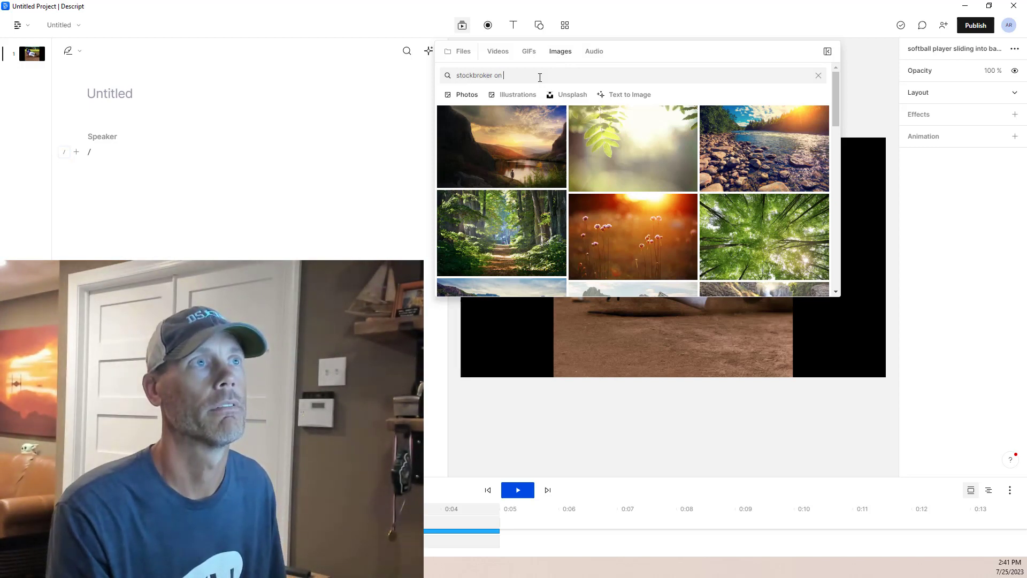
pyautogui.write('phone')
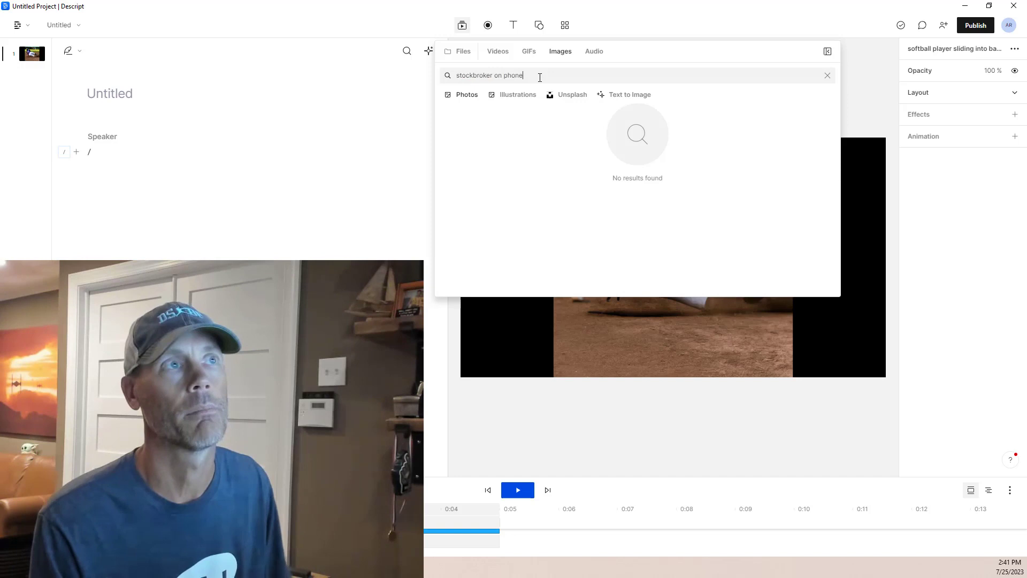
pyautogui.click(559, 97)
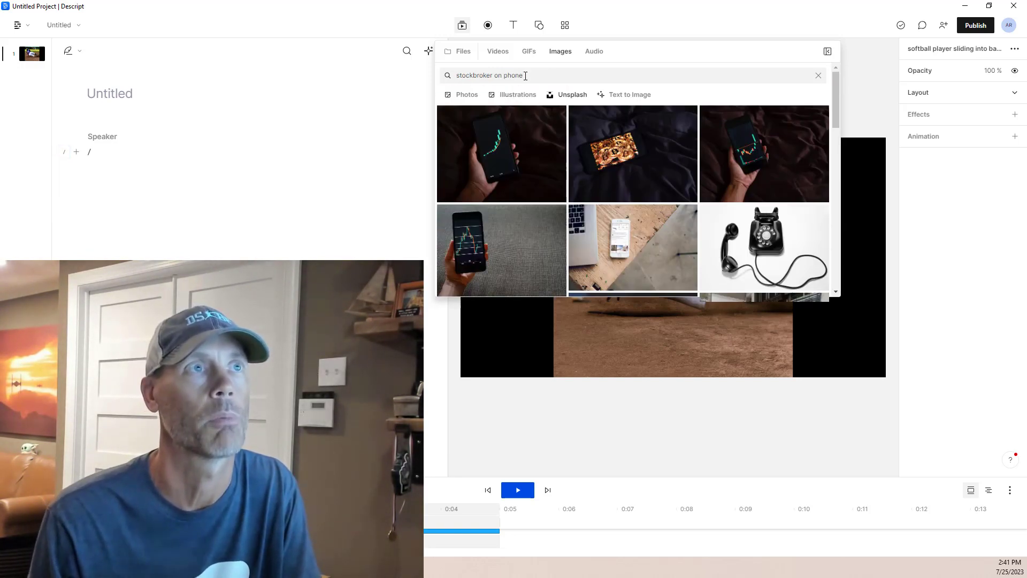
pyautogui.scroll(-5, 619, 226)
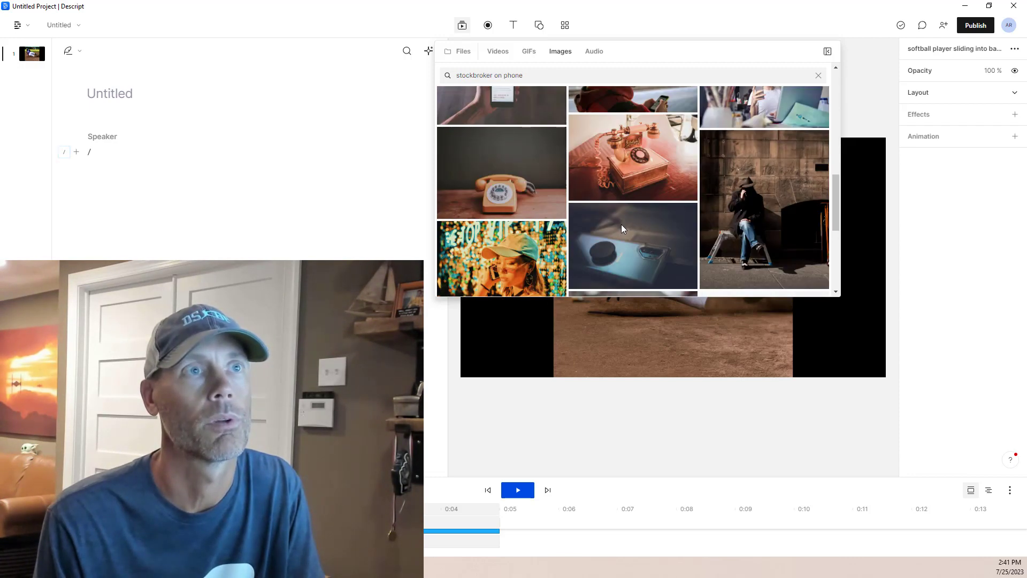
pyautogui.scroll(-3, 669, 217)
pyautogui.scroll(-3, 673, 219)
pyautogui.scroll(-3, 685, 219)
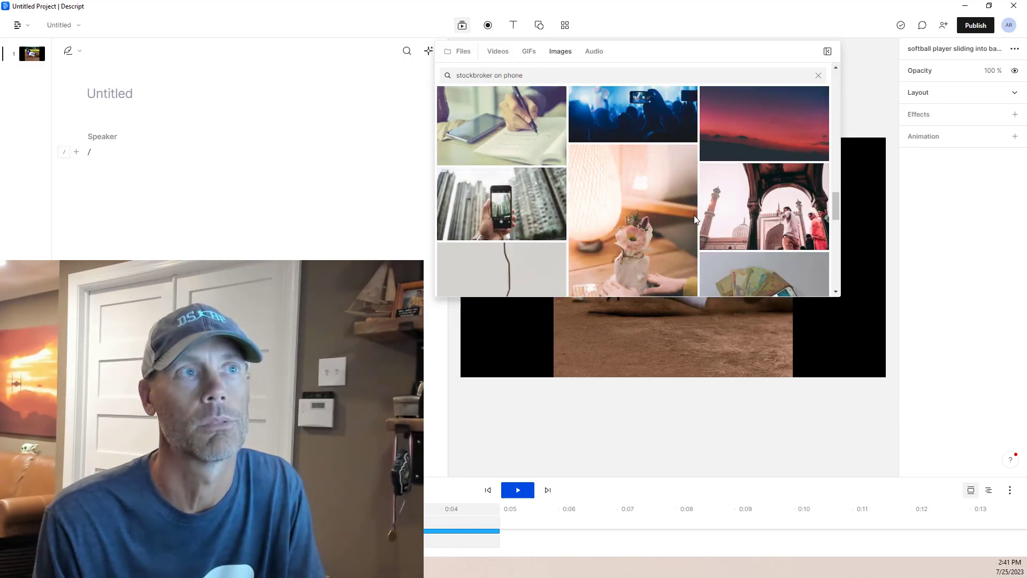
pyautogui.scroll(-2, 695, 230)
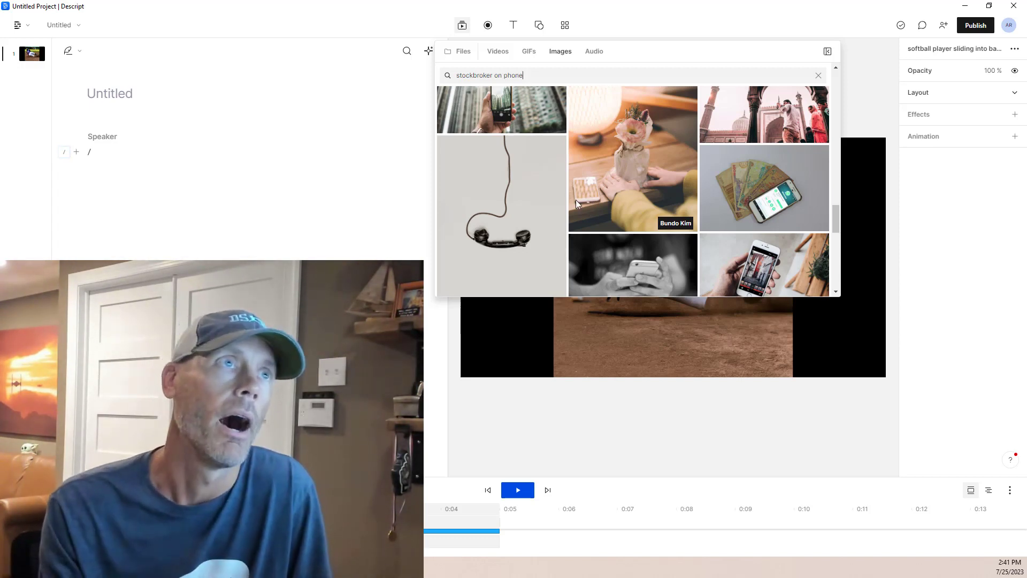
pyautogui.click(556, 54)
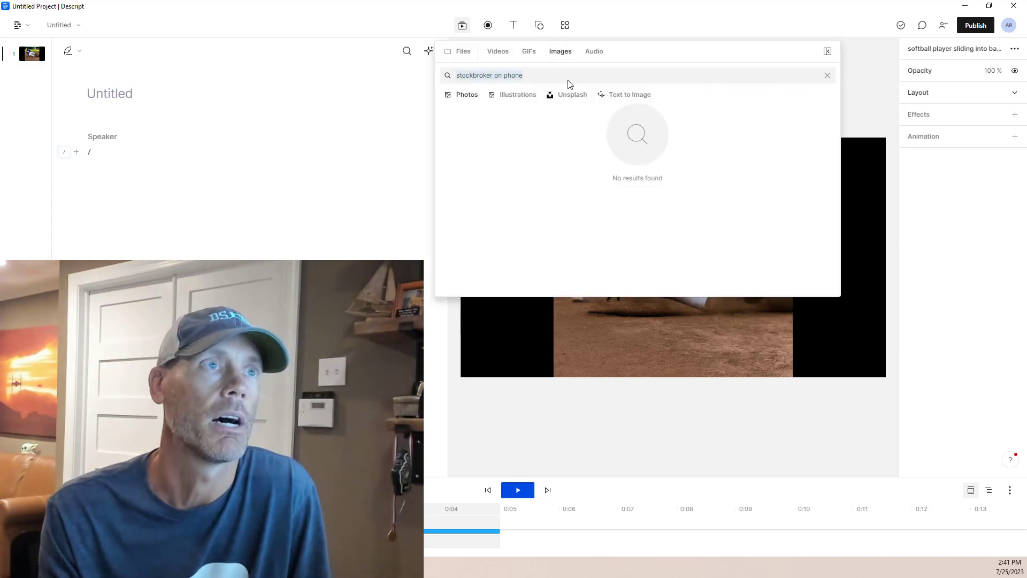
pyautogui.click(611, 97)
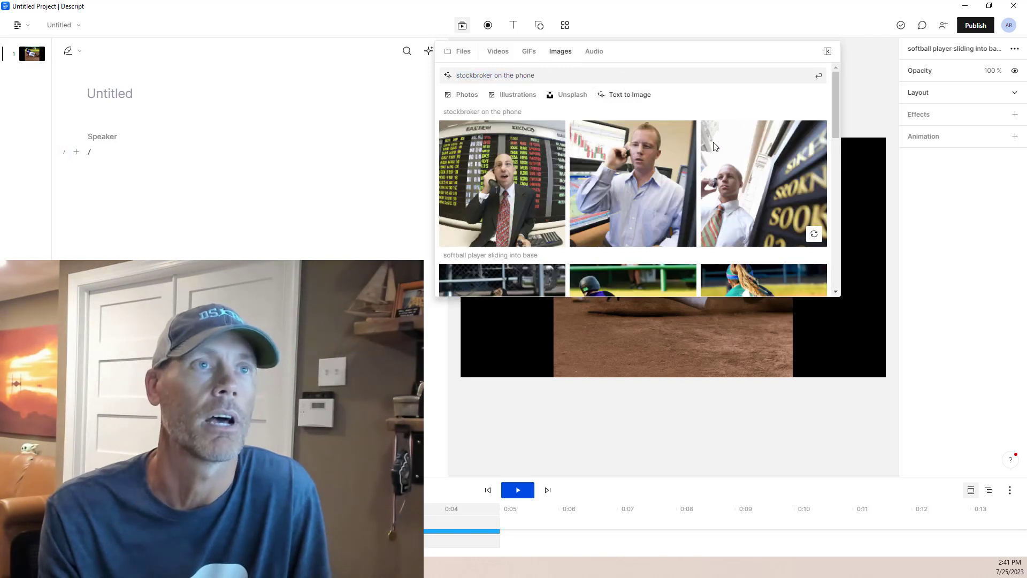
pyautogui.scroll(-5, 731, 167)
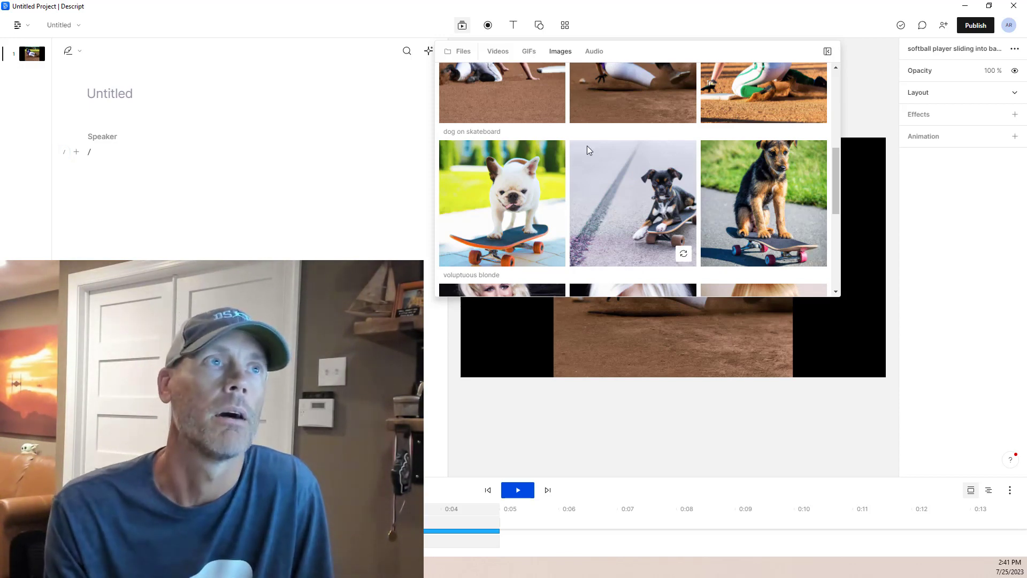
pyautogui.scroll(3, 588, 155)
pyautogui.scroll(3, 615, 172)
pyautogui.scroll(-5, 637, 174)
pyautogui.scroll(-2, 722, 157)
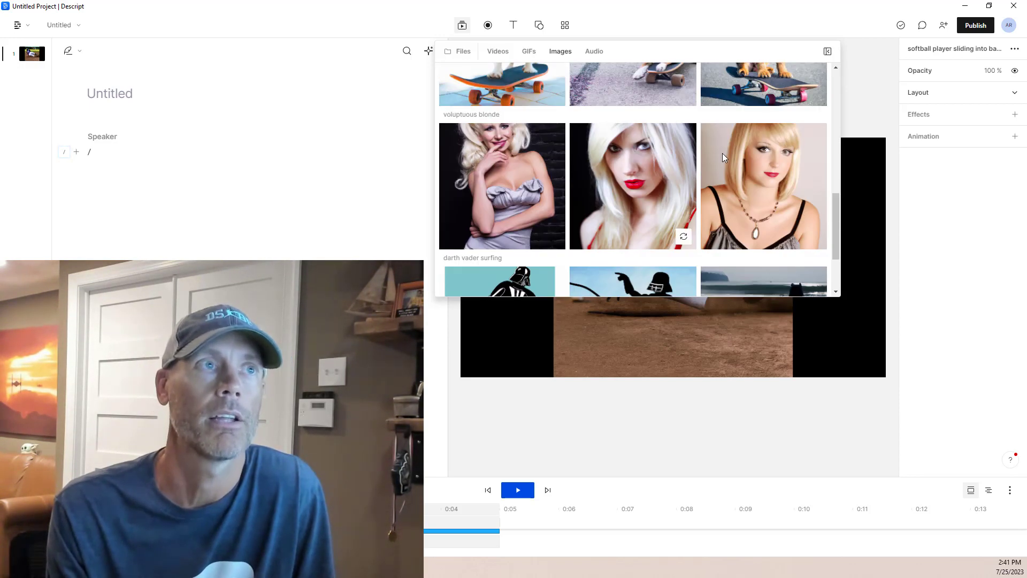
pyautogui.scroll(-2, 749, 166)
pyautogui.scroll(4, 789, 166)
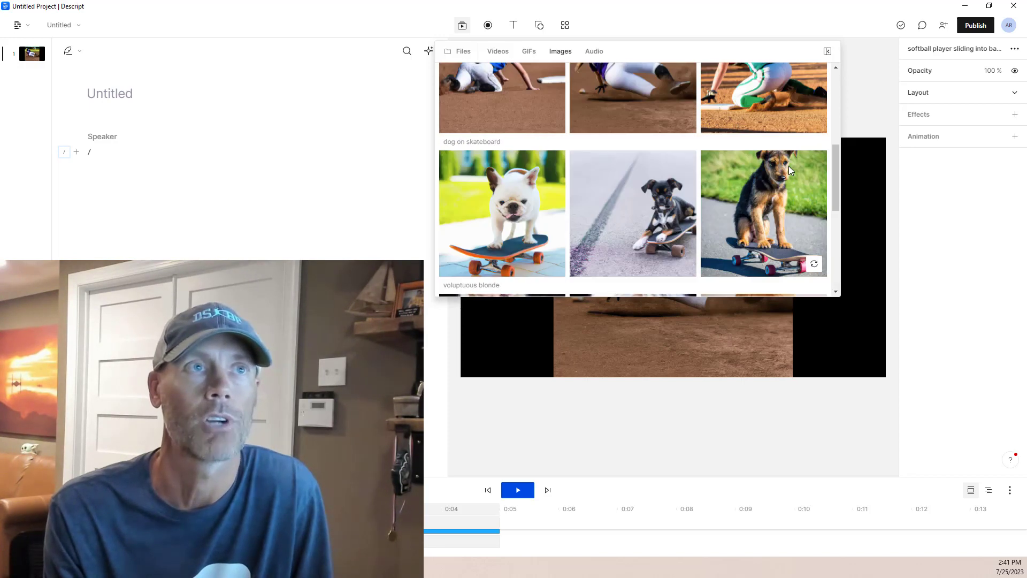
pyautogui.scroll(4, 789, 166)
pyautogui.scroll(-3, 788, 167)
pyautogui.scroll(3, 666, 161)
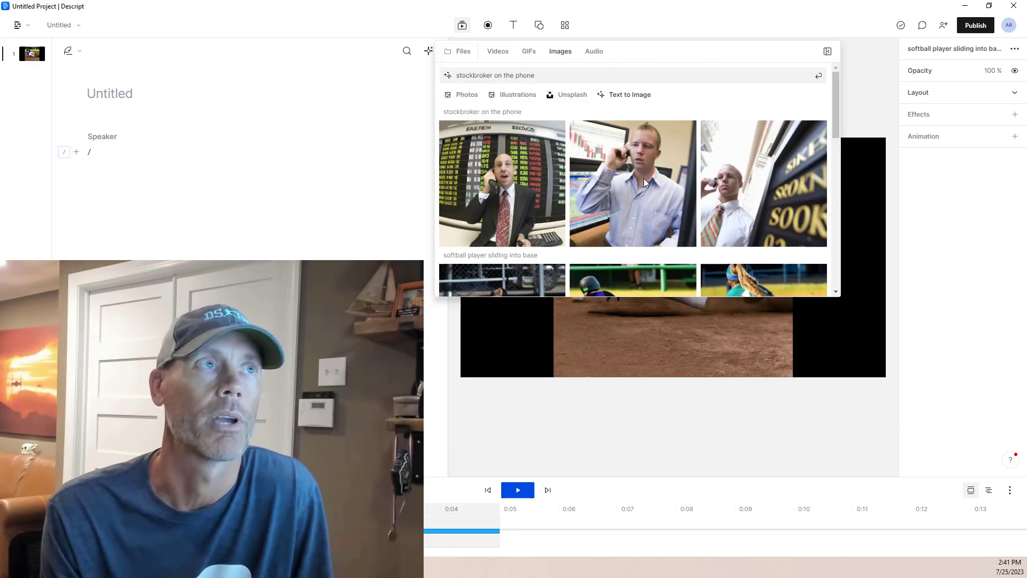
pyautogui.press('Escape')
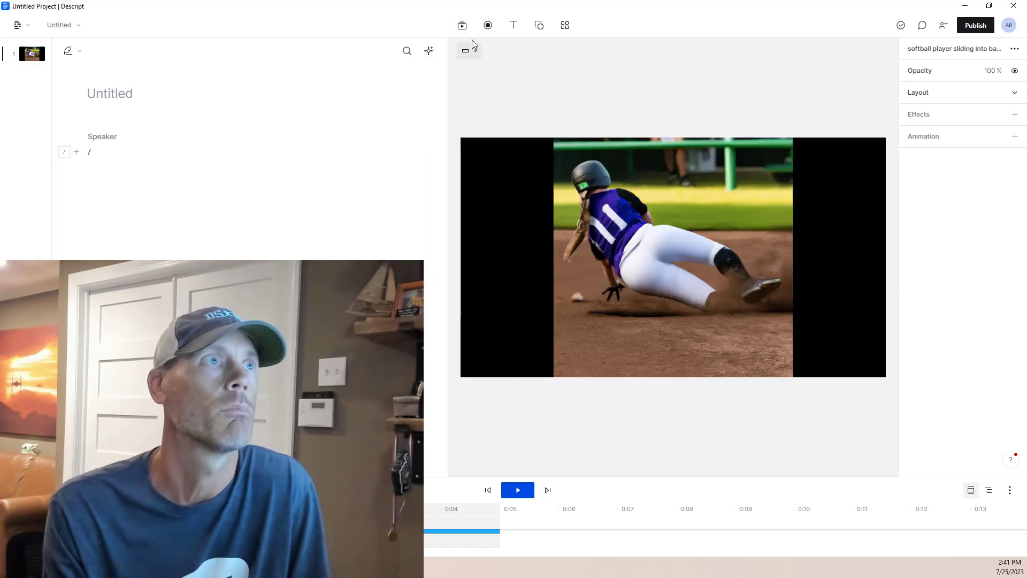
pyautogui.press('m')
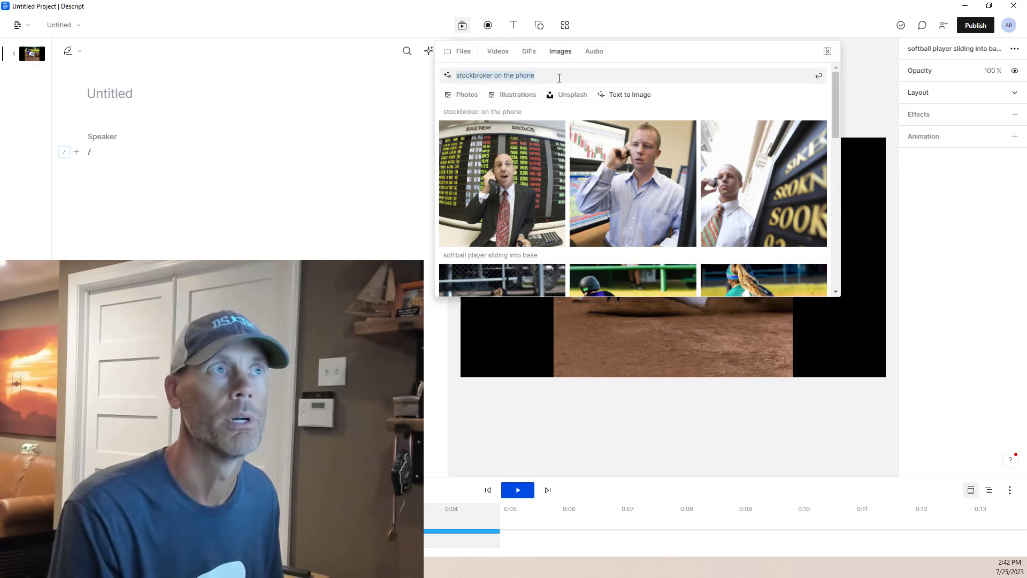
# Submit the Text to Image prompt 'cat in a tree'.
pyautogui.write('cat in a tree')
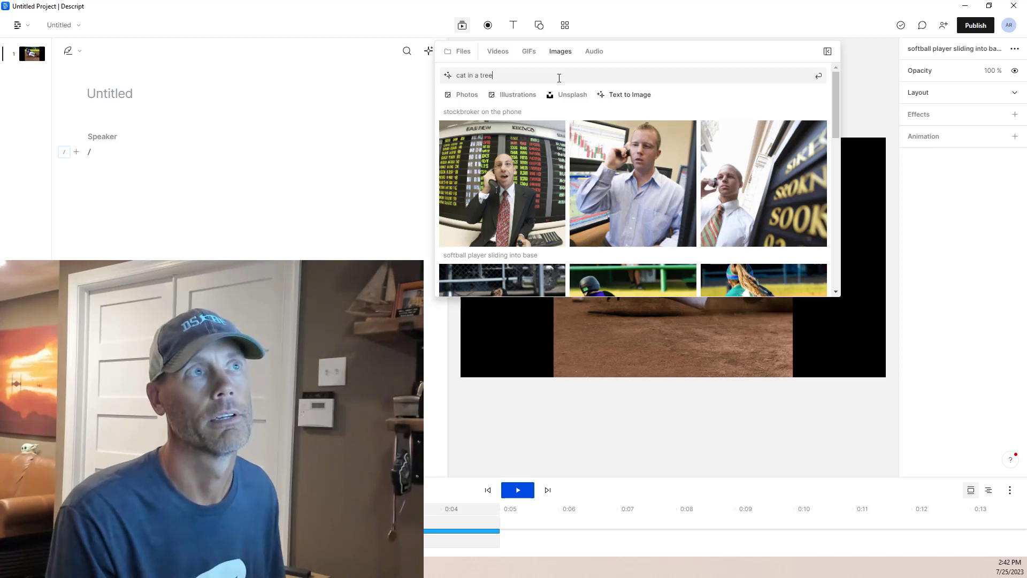
pyautogui.press('Return')
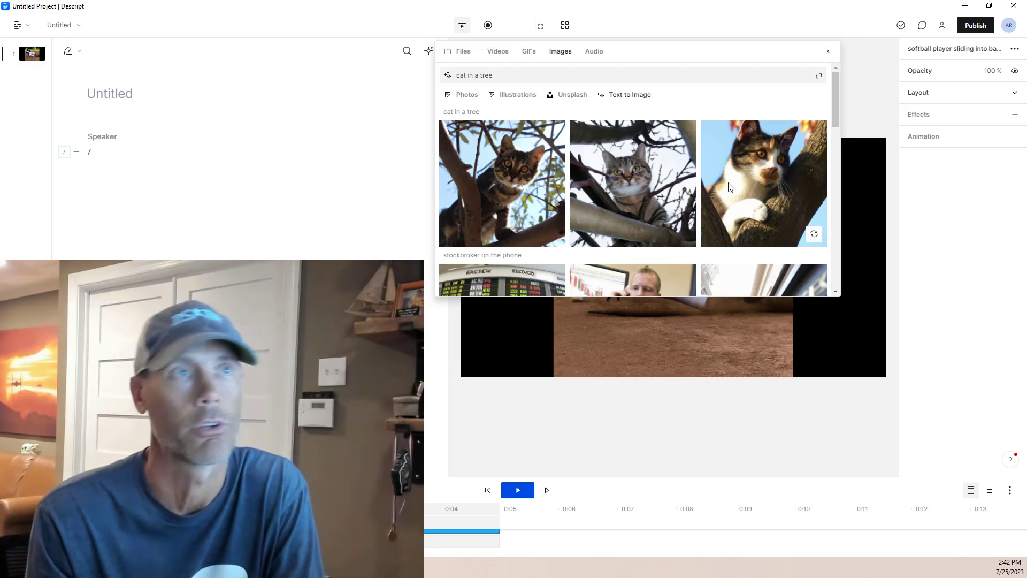
# Insert the first cat picture, shrink both images and place the cat left, softball right.
pyautogui.click(526, 179)
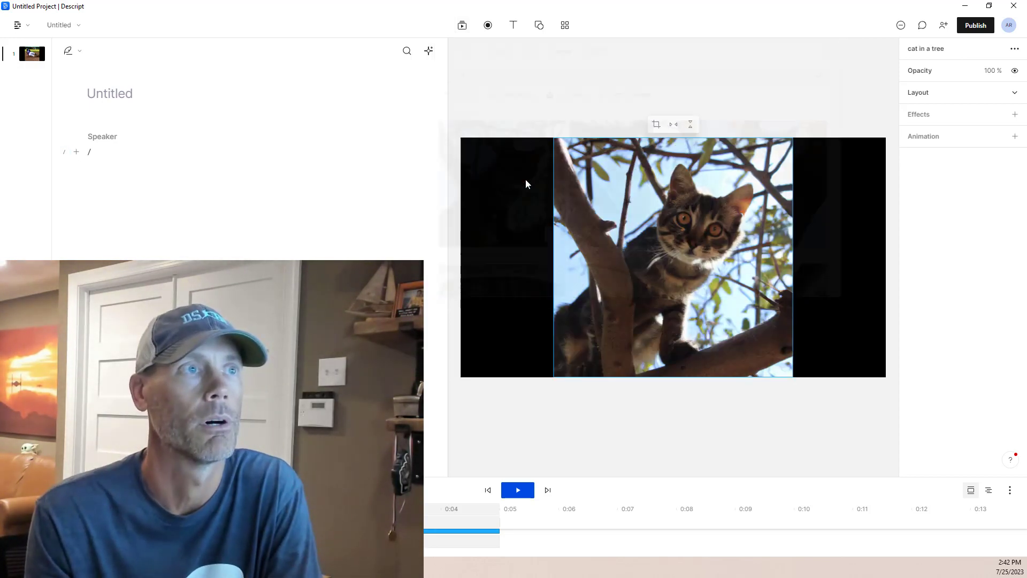
pyautogui.moveTo(673, 257)
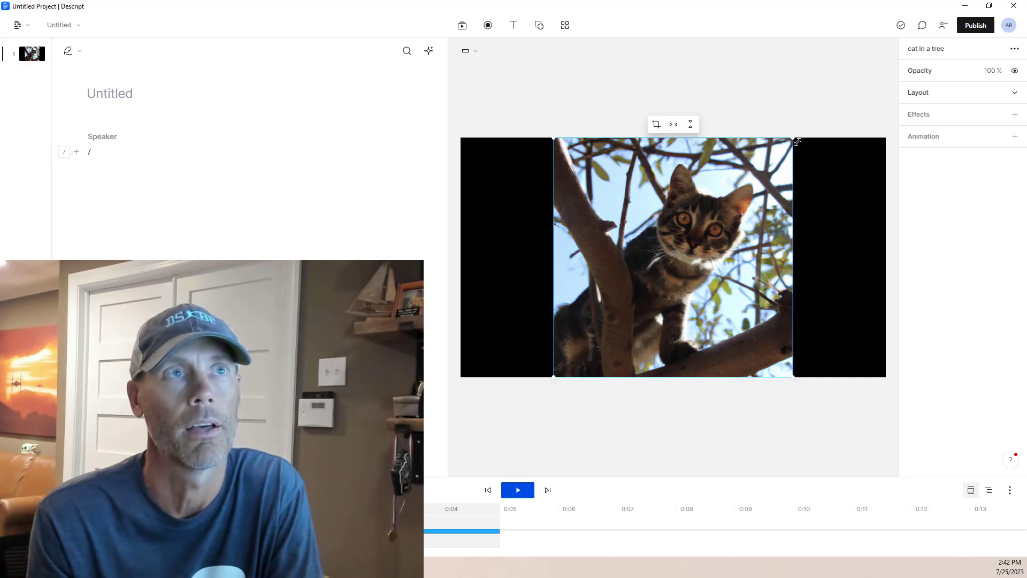
pyautogui.moveTo(797, 142); pyautogui.dragTo(732, 199)
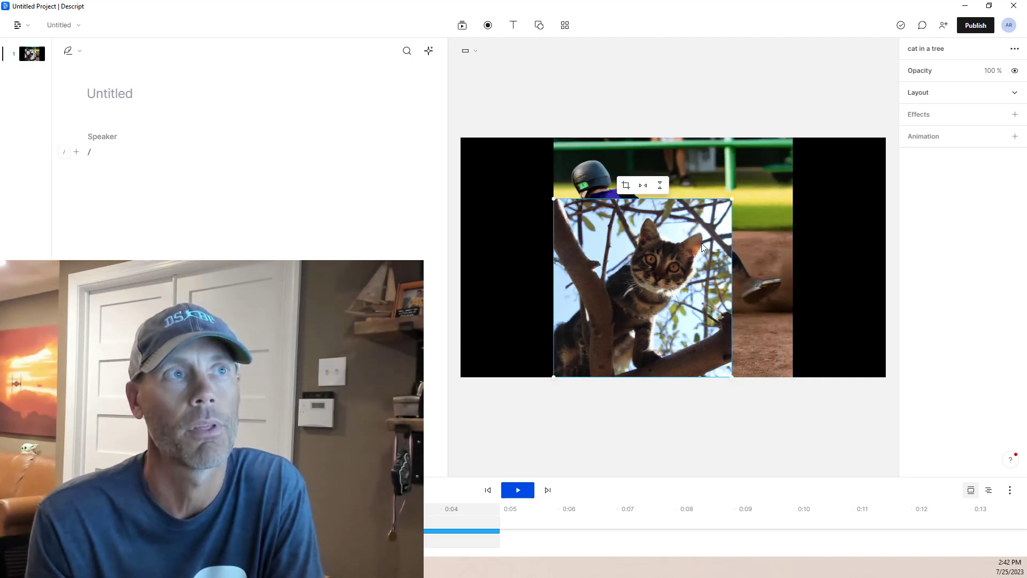
pyautogui.moveTo(701, 243); pyautogui.dragTo(628, 244)
pyautogui.moveTo(742, 226); pyautogui.dragTo(800, 227)
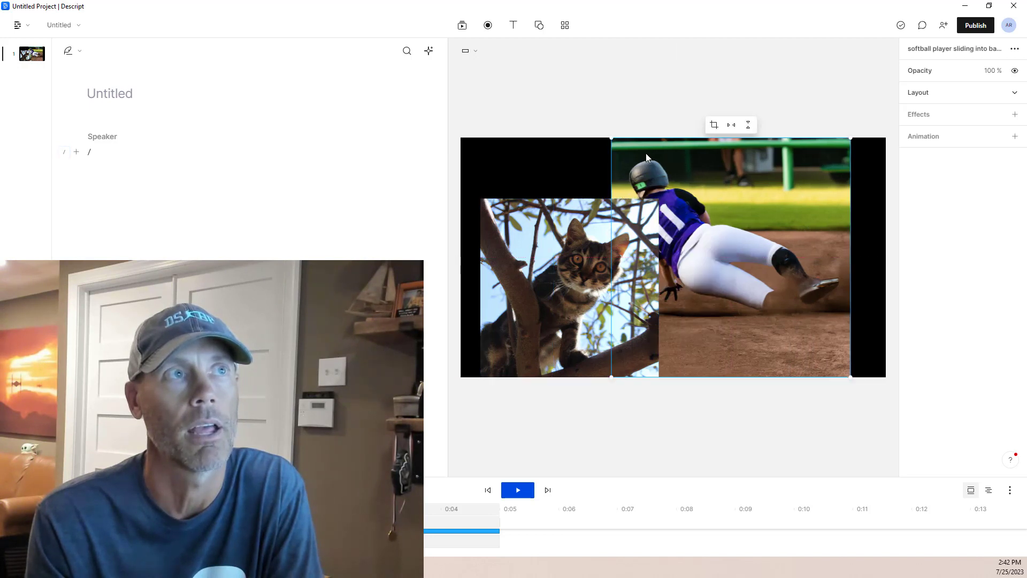
pyautogui.moveTo(611, 138); pyautogui.dragTo(685, 212)
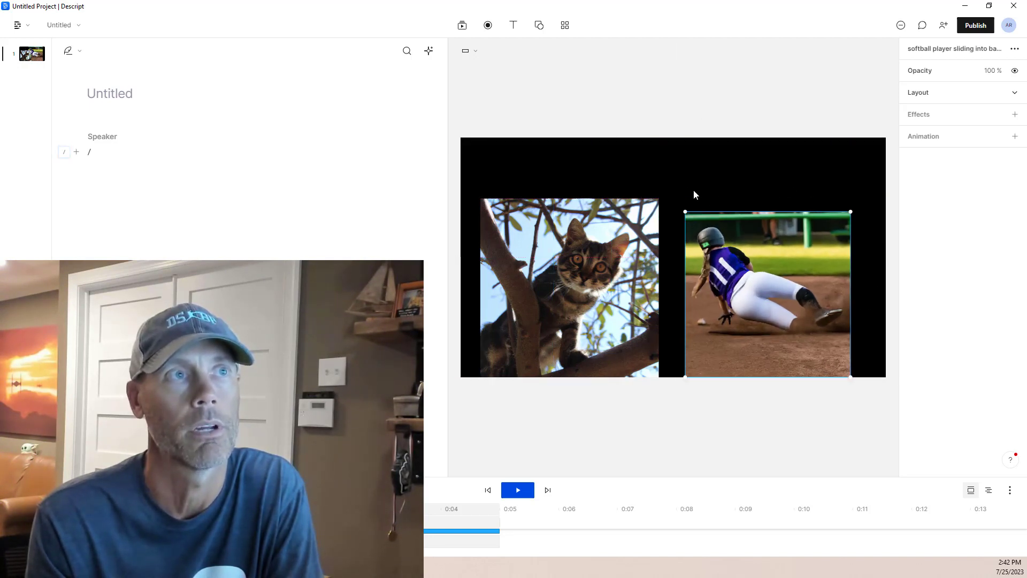